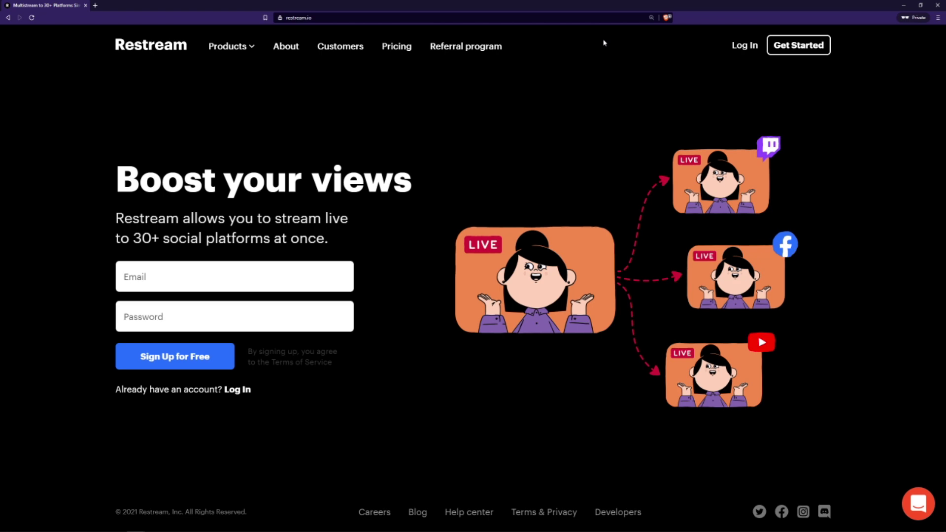
Shrink and reposition the Restream homepage window, then view the Snipping Tool window holding the Refer a Friend screenshot.
{"action": "double_click", "coordinate": [596, 9]}
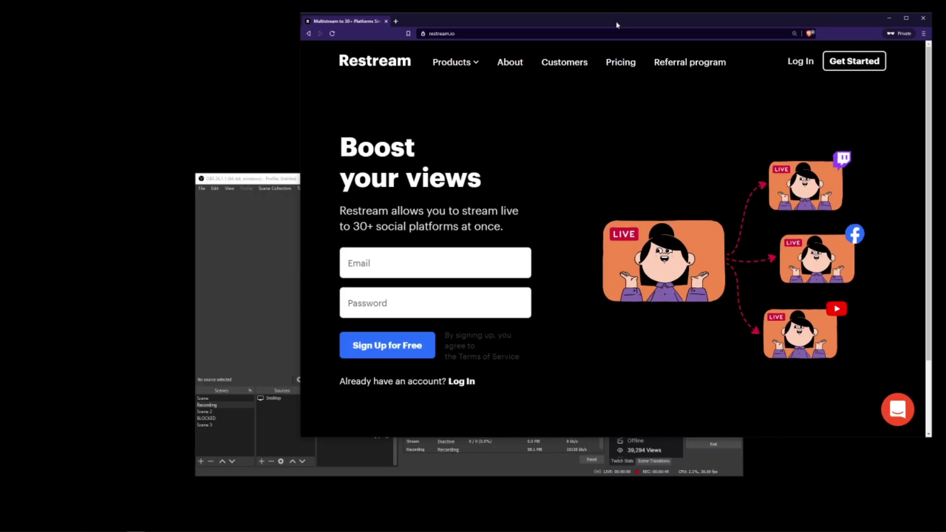
{"action": "left_click_drag", "start_coordinate": [616, 22], "coordinate": [445, 82]}
{"action": "left_click", "coordinate": [414, 28]}
{"action": "left_click_drag", "start_coordinate": [414, 28], "coordinate": [413, 32]}
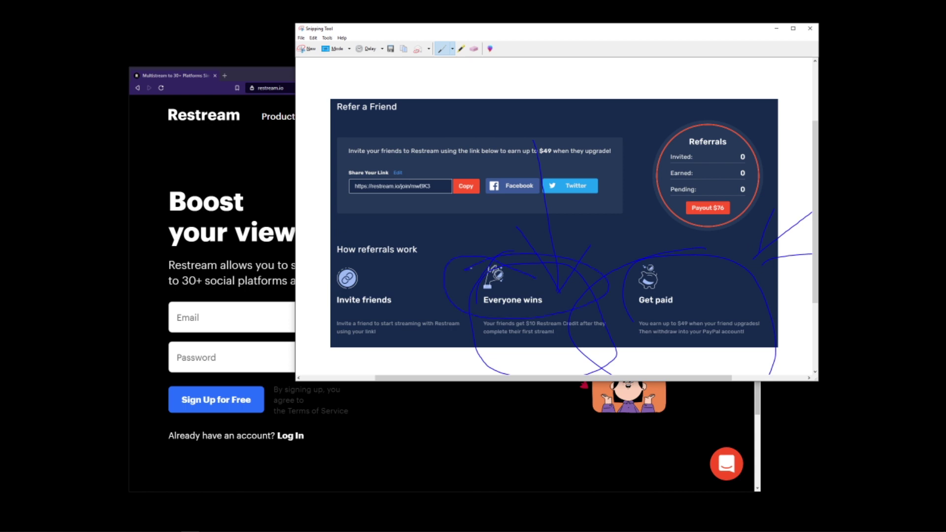
{"action": "left_click", "coordinate": [500, 461]}
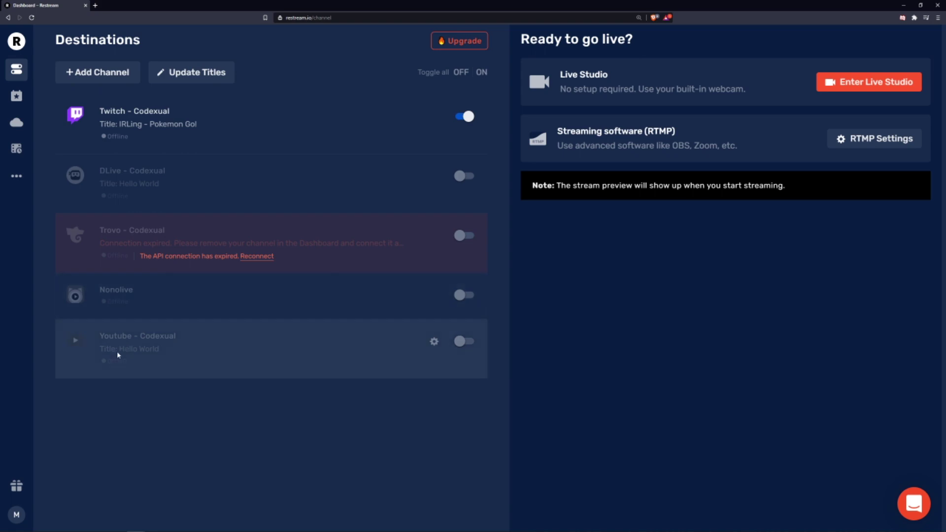
Open the service list for adding a Restream channel, and circle the "Everyone wins" offer text in the Snipping Tool screenshot.
{"action": "left_click", "coordinate": [103, 77]}
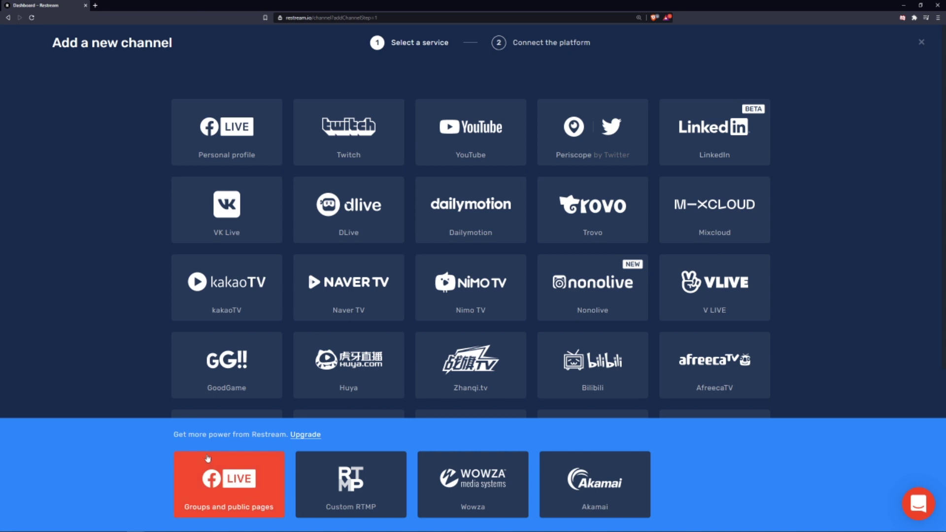
{"action": "left_click_drag", "start_coordinate": [222, 9], "coordinate": [274, 204]}
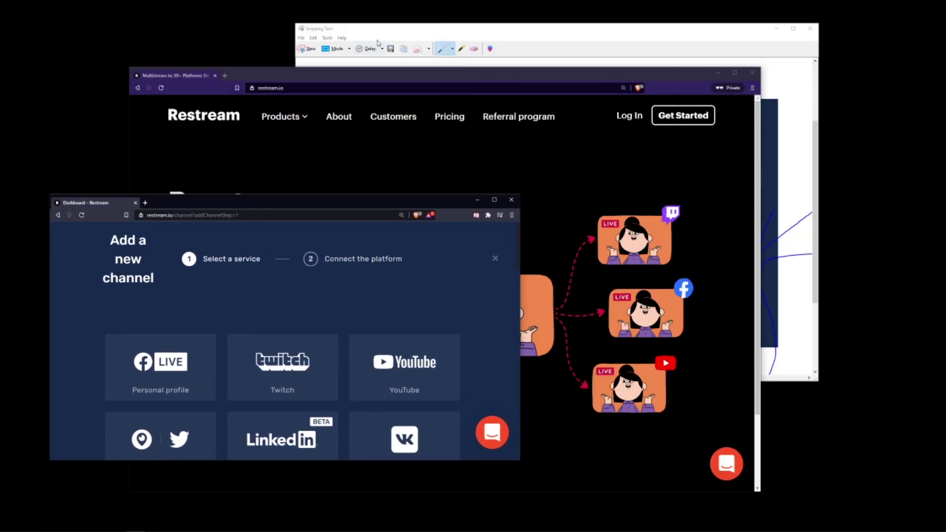
{"action": "left_click", "coordinate": [380, 27]}
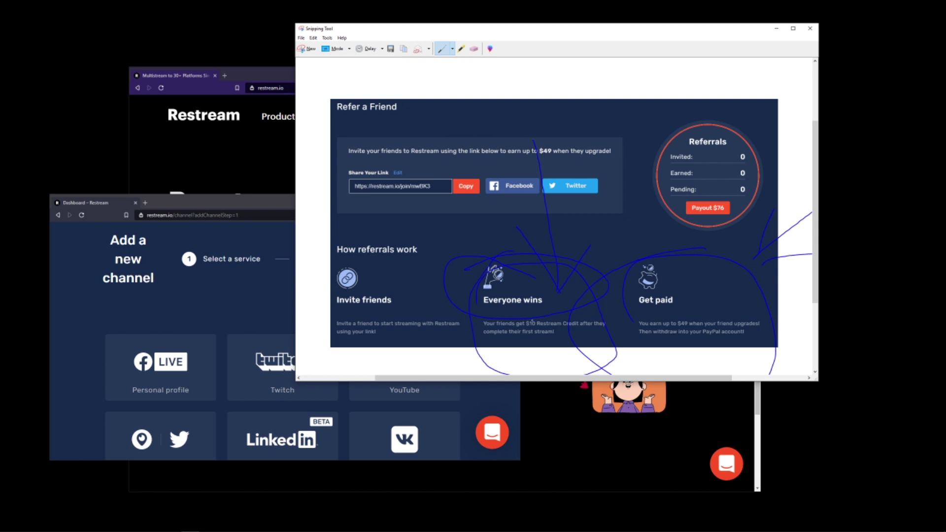
{"action": "left_click_drag", "start_coordinate": [481, 293], "coordinate": [479, 317]}
{"action": "double_click", "coordinate": [262, 207]}
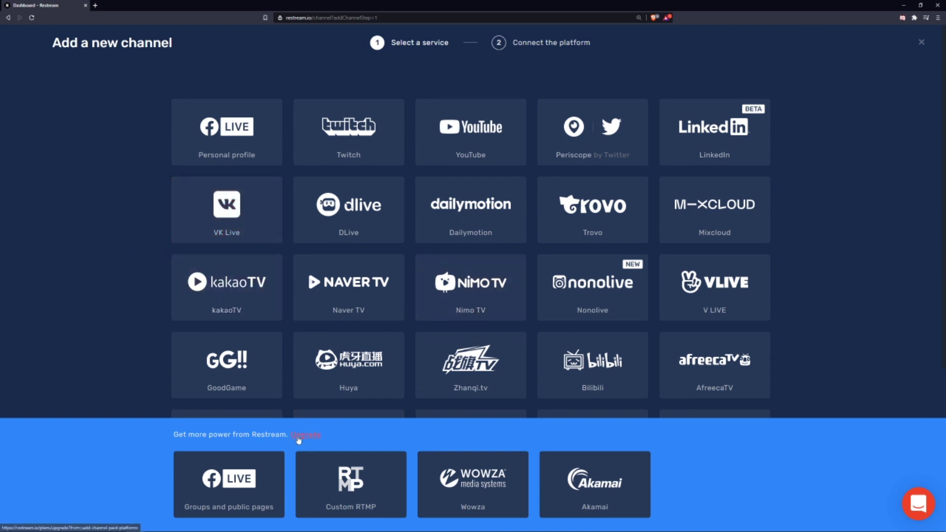
Bring the Restream upgrade page into view and examine the features and monthly prices of the individual plans.
{"action": "left_click_drag", "start_coordinate": [213, 3], "coordinate": [558, 531]}
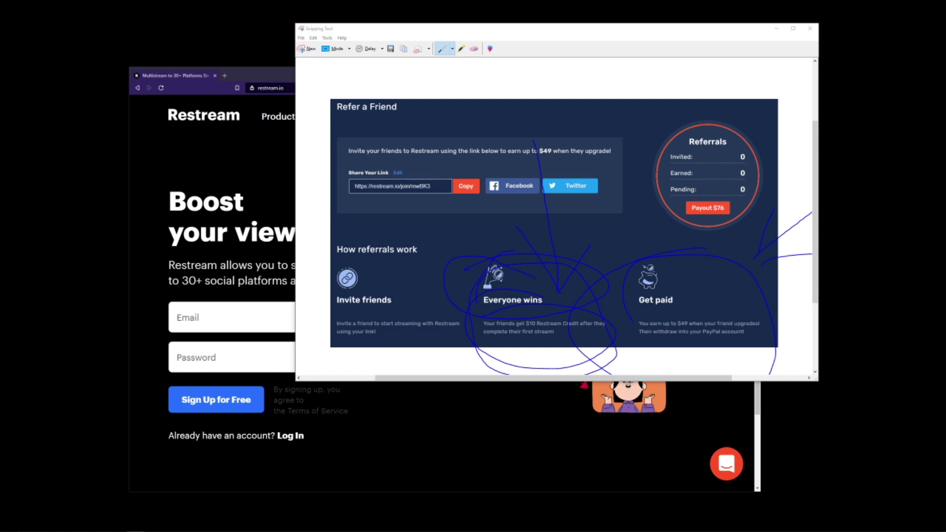
{"action": "left_click_drag", "start_coordinate": [945, 187], "coordinate": [391, 122]}
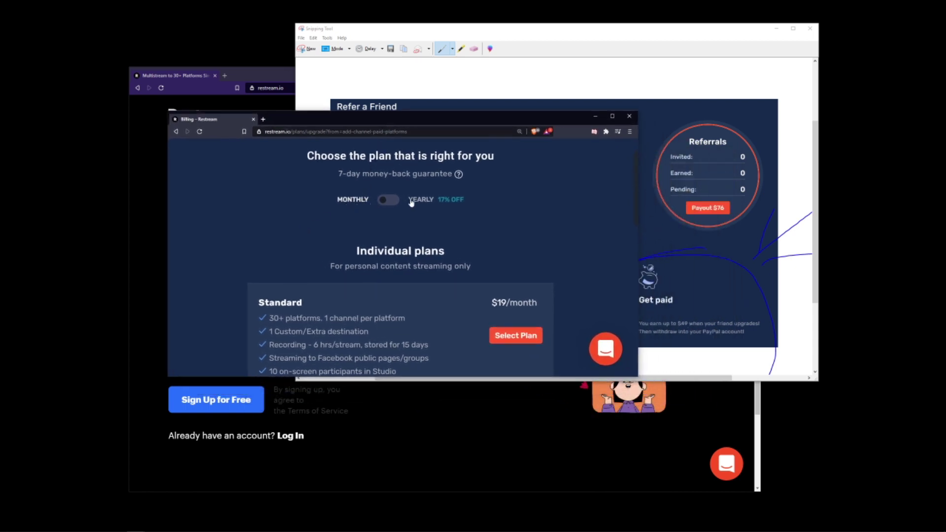
{"action": "scroll", "coordinate": [413, 225], "scroll_direction": "down", "scroll_amount": 2}
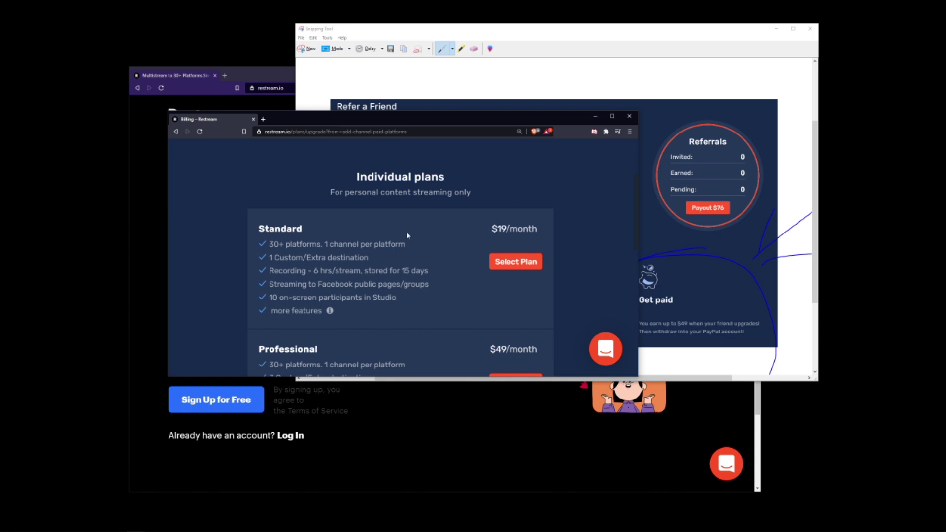
{"action": "scroll", "coordinate": [401, 236], "scroll_direction": "down", "scroll_amount": 1}
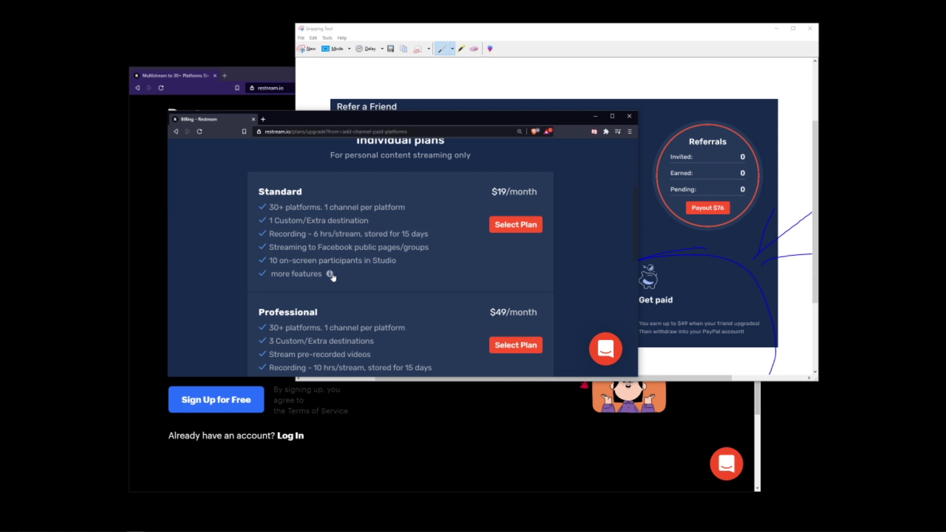
{"action": "left_click_drag", "start_coordinate": [336, 120], "coordinate": [701, 531]}
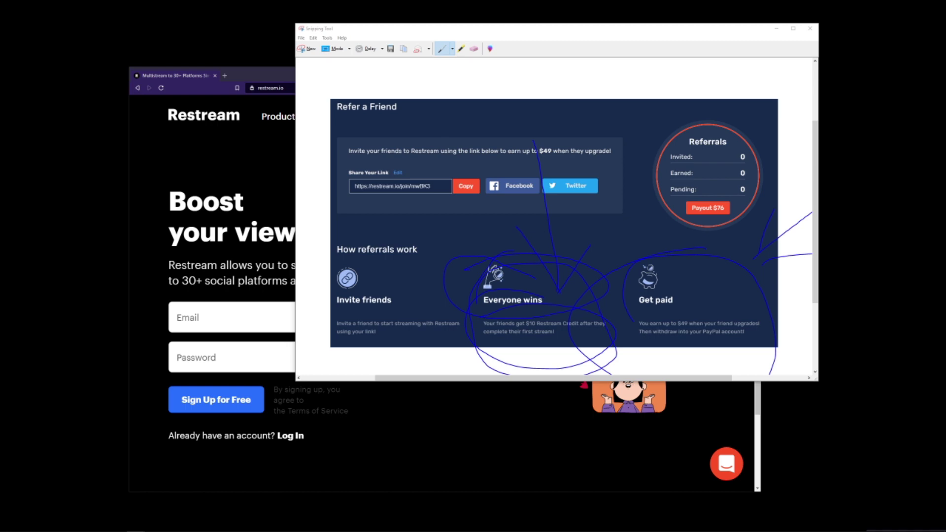
Return to the list of supported services, look through it, and try to add another channel.
{"action": "left_click_drag", "start_coordinate": [945, 531], "coordinate": [349, 1]}
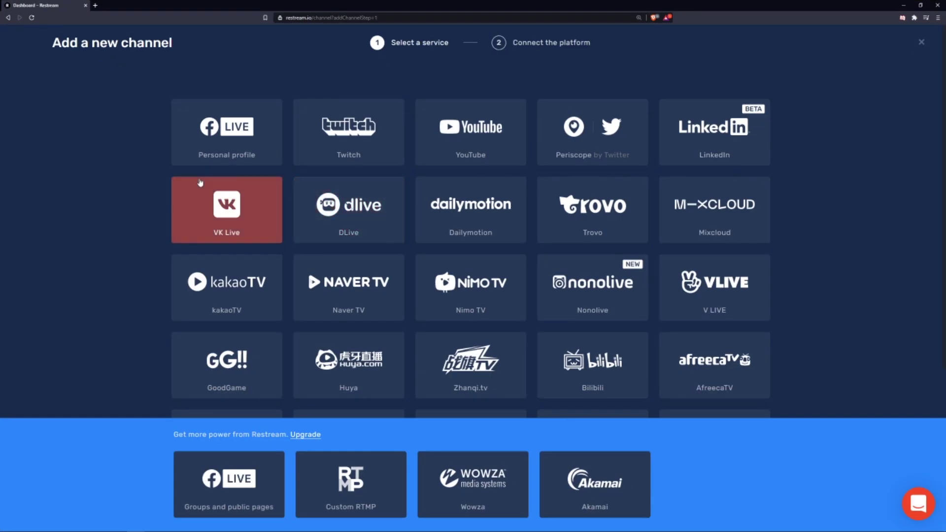
{"action": "scroll", "coordinate": [335, 202], "scroll_direction": "down", "scroll_amount": 5}
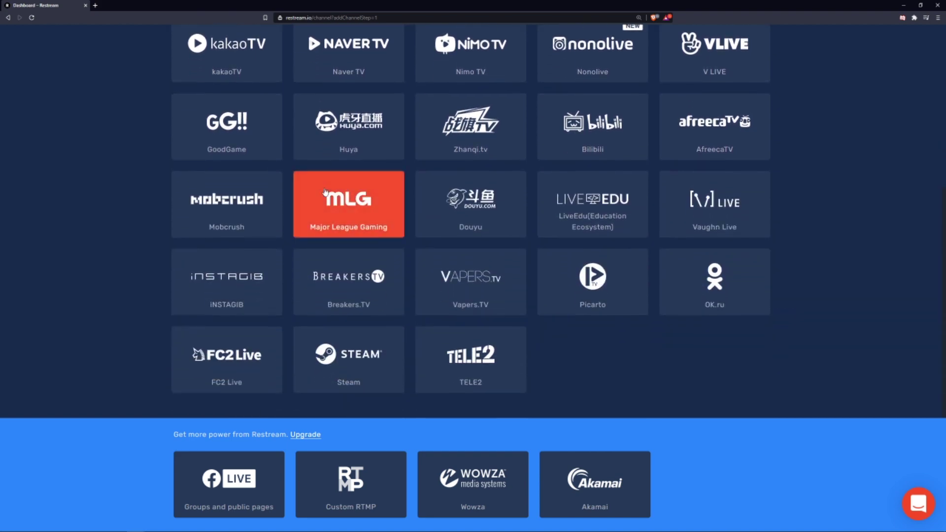
{"action": "scroll", "coordinate": [327, 193], "scroll_direction": "up", "scroll_amount": 5}
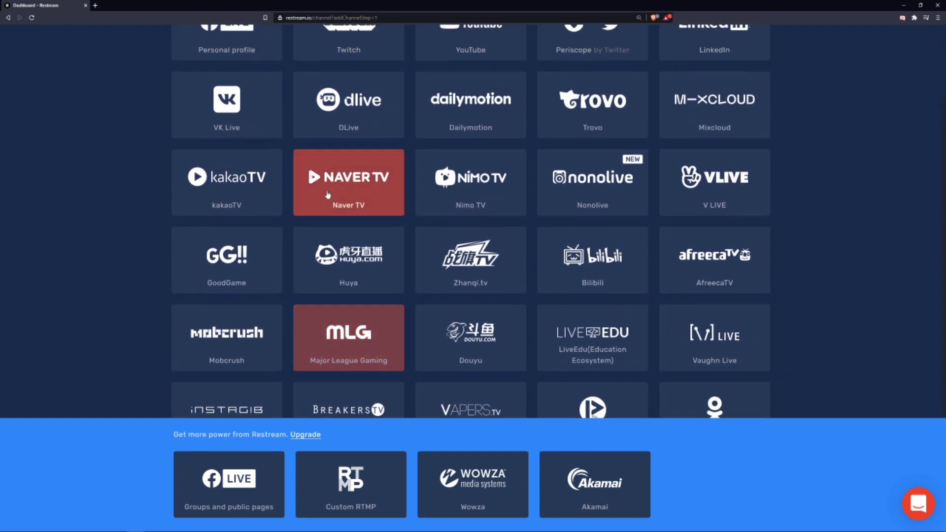
{"action": "left_click", "coordinate": [331, 140]}
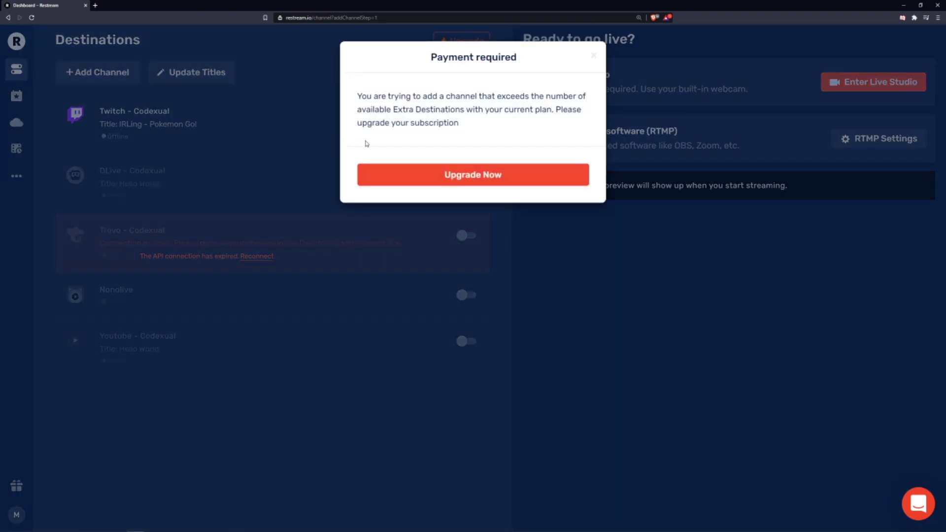
{"action": "left_click", "coordinate": [601, 277]}
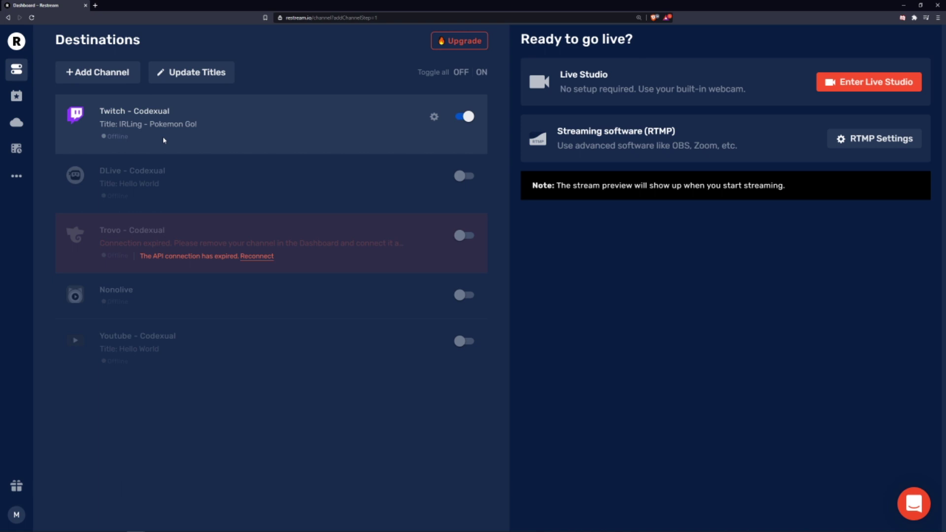
Open the title editor for all channels and examine the shared Title and Description fields.
{"action": "left_click", "coordinate": [193, 71]}
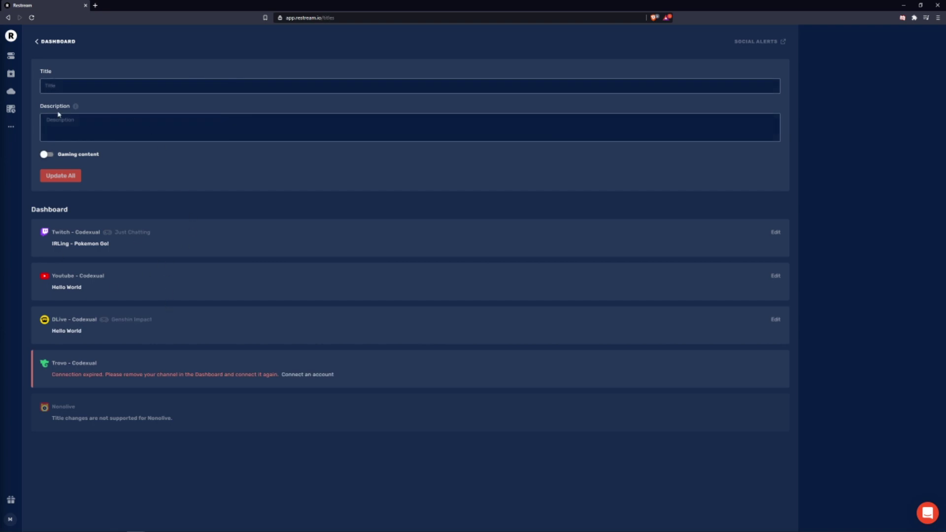
{"action": "left_click", "coordinate": [60, 87]}
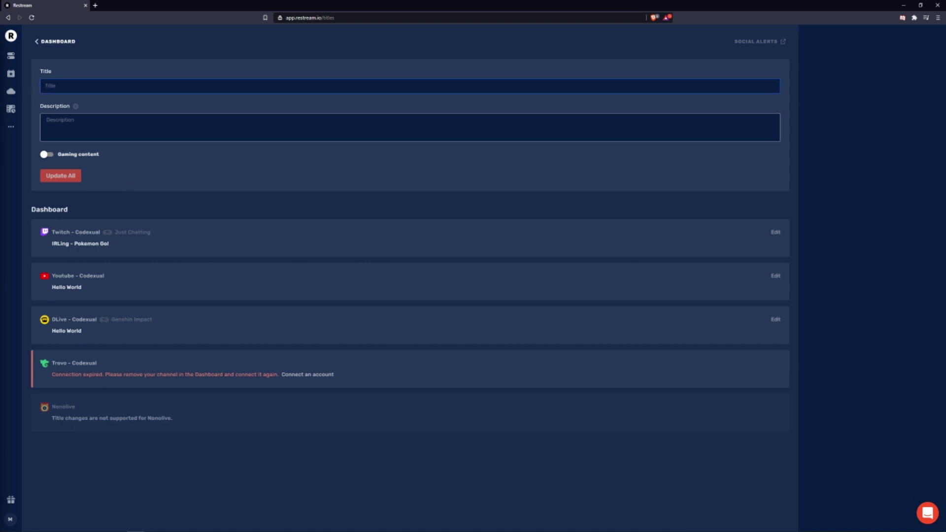
{"action": "left_click", "coordinate": [59, 119]}
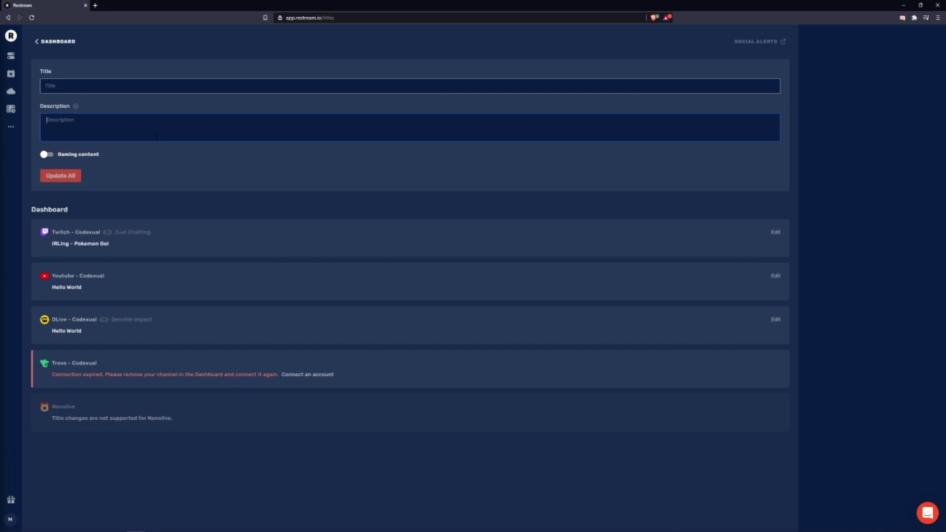
{"action": "left_click", "coordinate": [56, 106]}
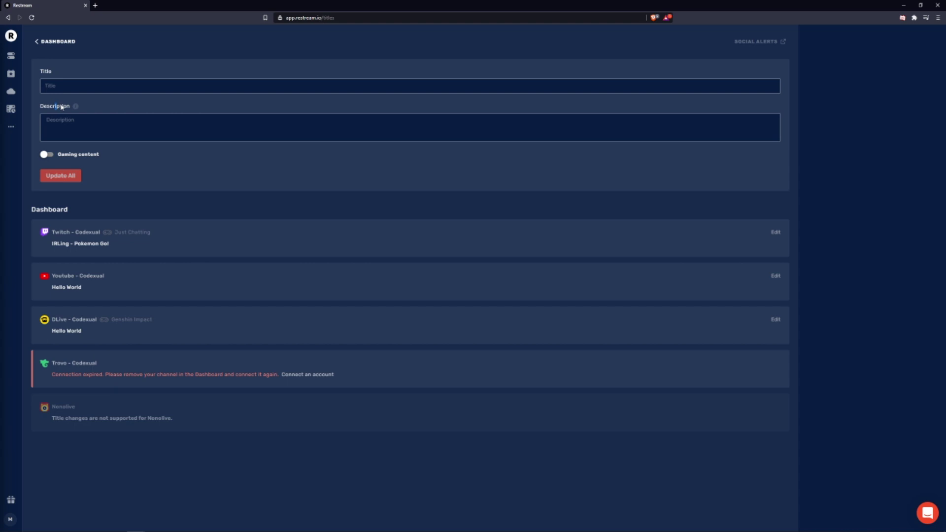
{"action": "left_click", "coordinate": [56, 106]}
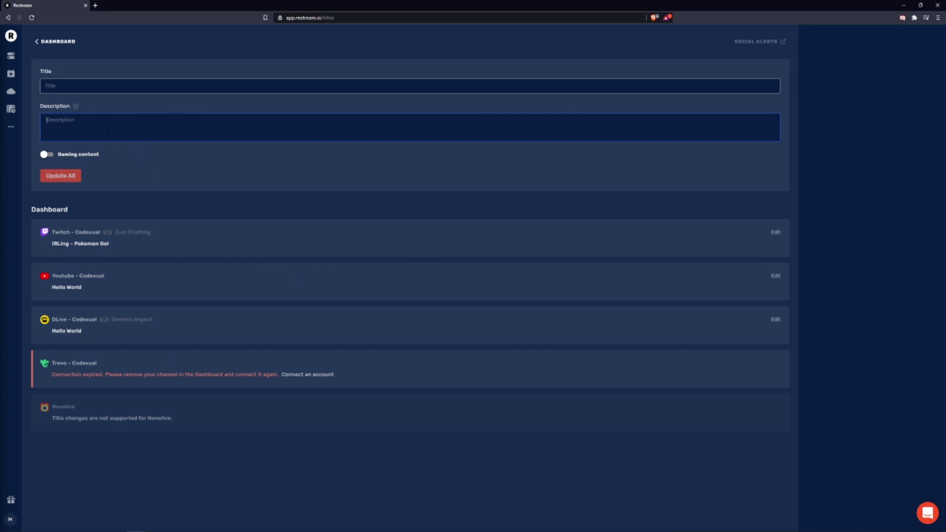
Turn on Gaming content and look through the selectable stream games before returning to the dashboard.
{"action": "left_click", "coordinate": [48, 154]}
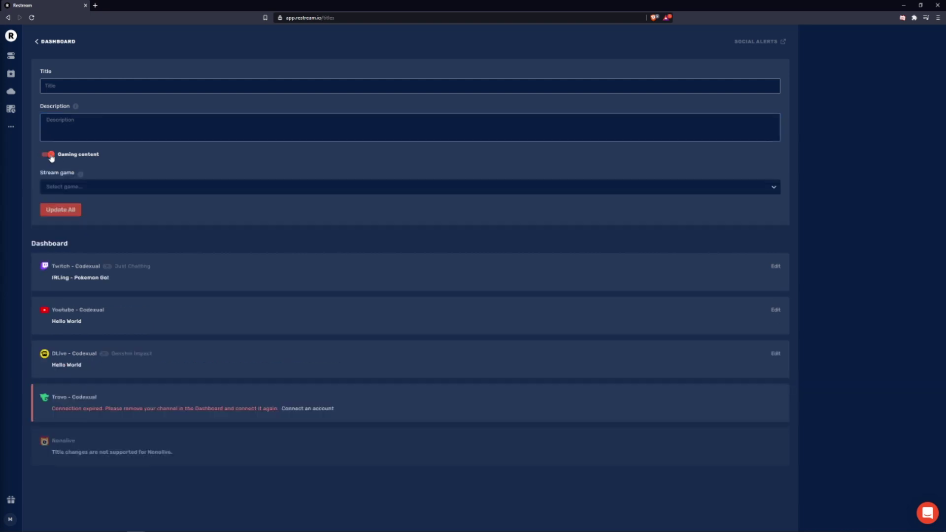
{"action": "left_click", "coordinate": [70, 187]}
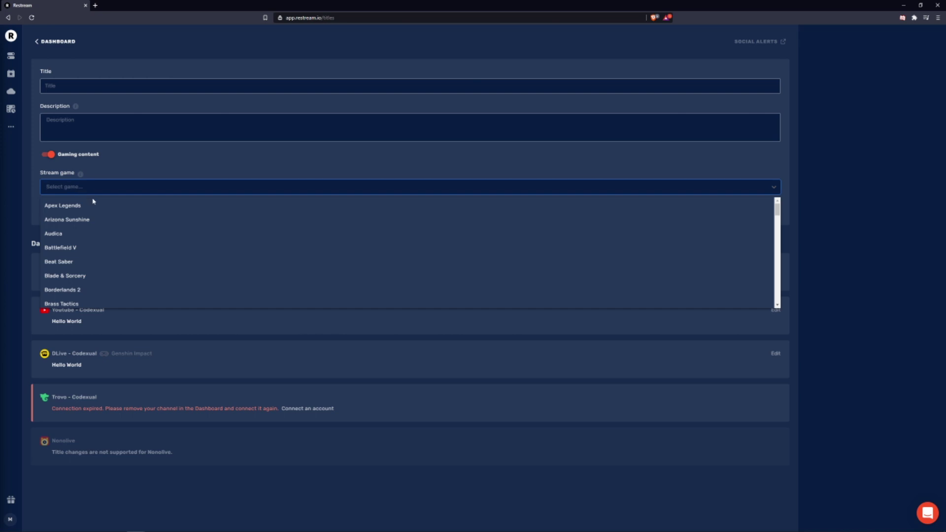
{"action": "scroll", "coordinate": [103, 233], "scroll_direction": "down", "scroll_amount": 10}
{"action": "scroll", "coordinate": [103, 232], "scroll_direction": "down", "scroll_amount": 5}
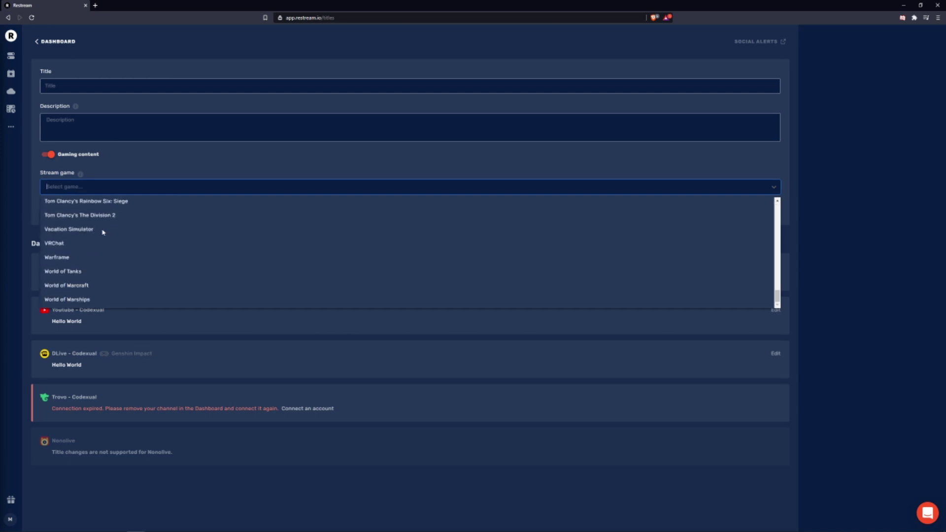
{"action": "scroll", "coordinate": [103, 232], "scroll_direction": "up", "scroll_amount": 15}
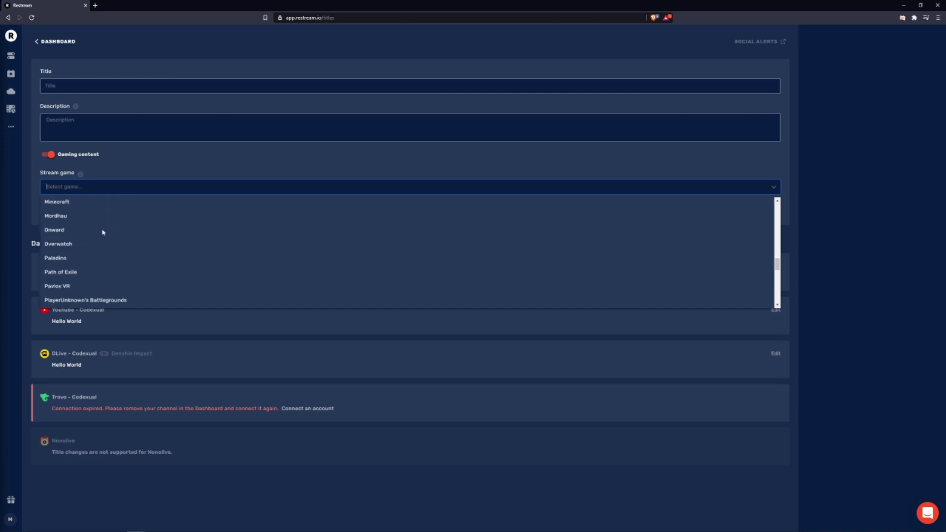
{"action": "left_click", "coordinate": [120, 170]}
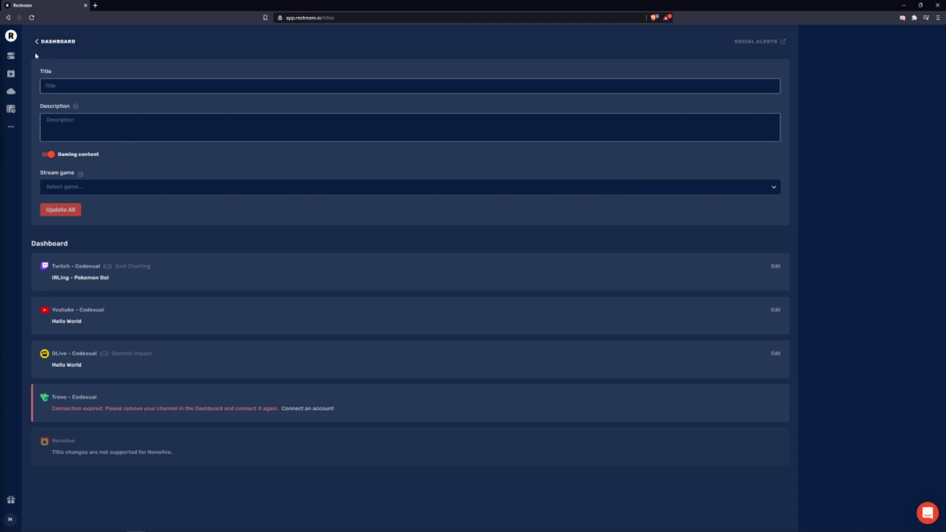
{"action": "left_click", "coordinate": [11, 56]}
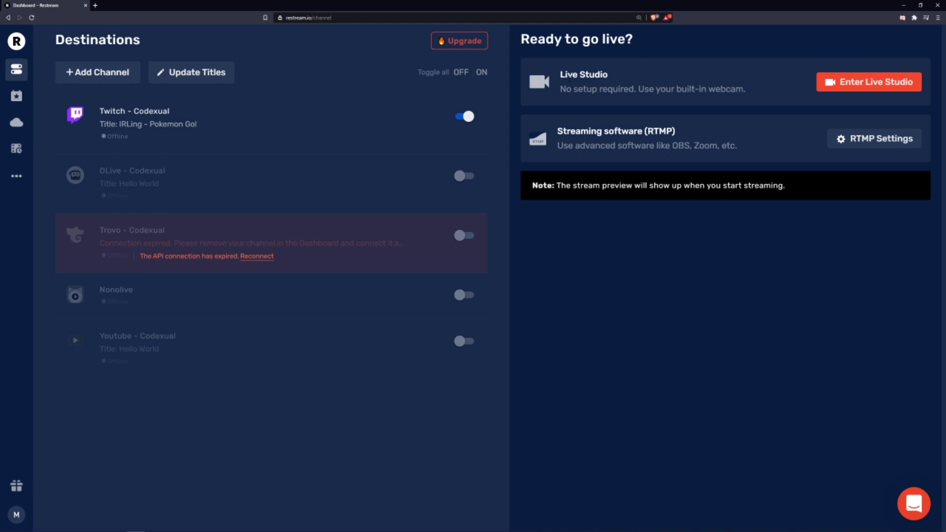
Open the RTMP settings for streaming software and look through the available ingest server locations for the RTMP URL.
{"action": "left_click_drag", "start_coordinate": [607, 89], "coordinate": [721, 89]}
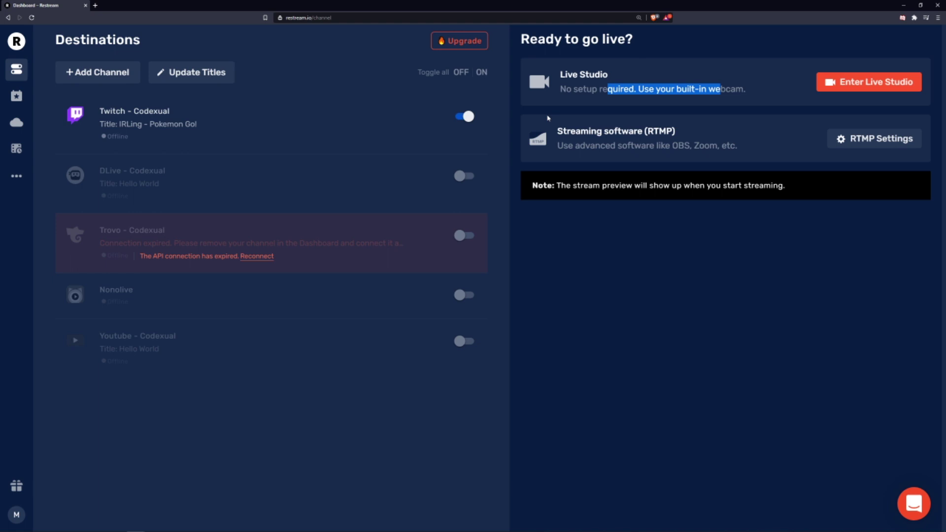
{"action": "left_click", "coordinate": [855, 144]}
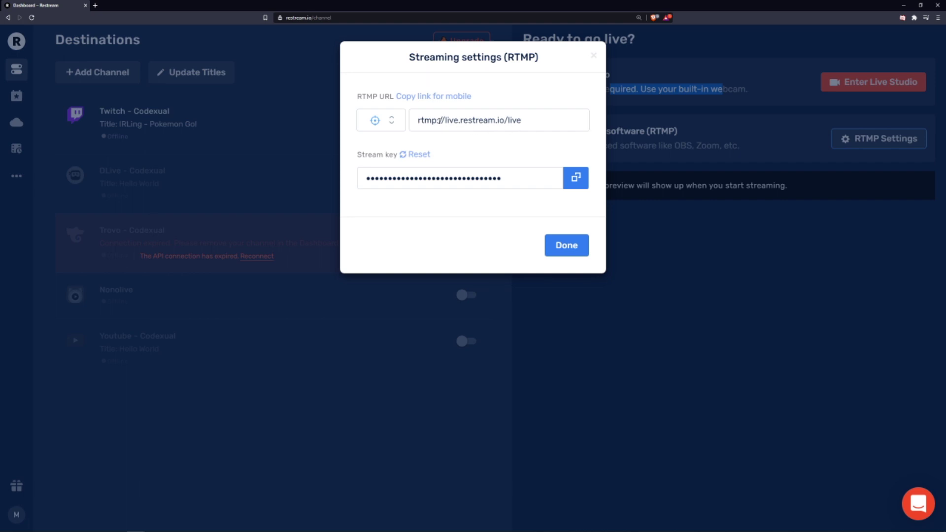
{"action": "left_click", "coordinate": [392, 124]}
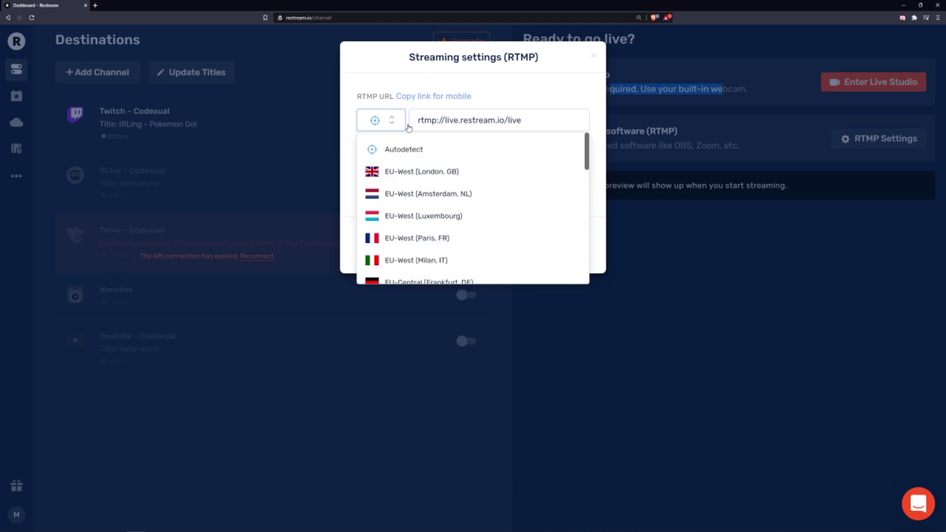
{"action": "scroll", "coordinate": [417, 157], "scroll_direction": "down", "scroll_amount": 5}
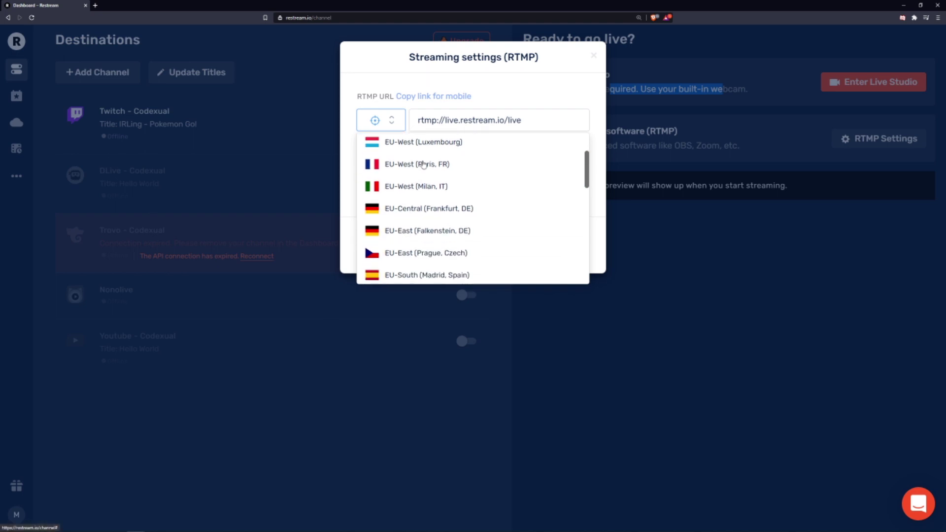
{"action": "scroll", "coordinate": [424, 164], "scroll_direction": "down", "scroll_amount": 3}
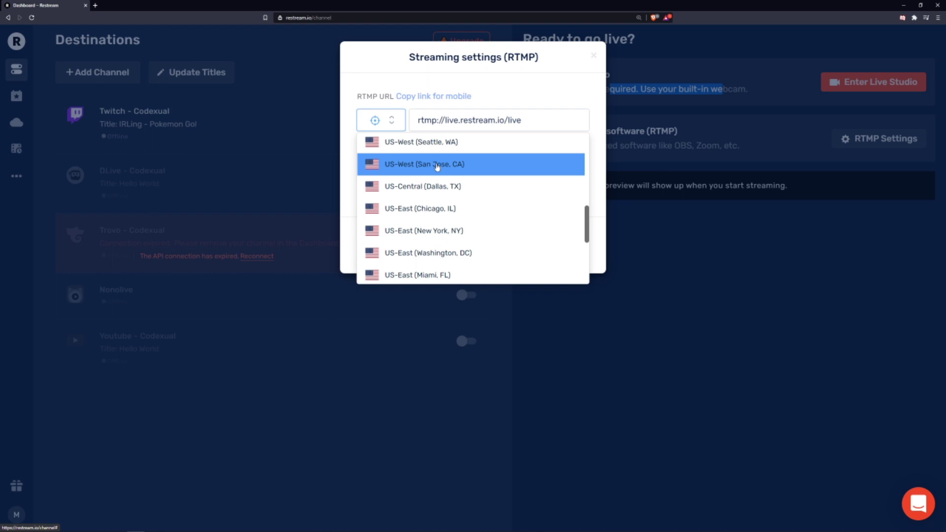
{"action": "scroll", "coordinate": [437, 166], "scroll_direction": "down", "scroll_amount": 4}
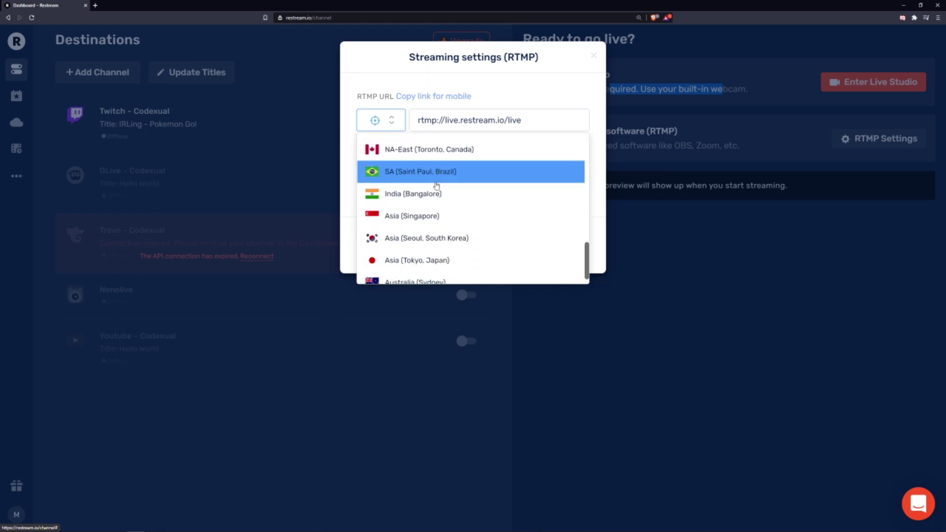
{"action": "scroll", "coordinate": [436, 197], "scroll_direction": "up", "scroll_amount": 10}
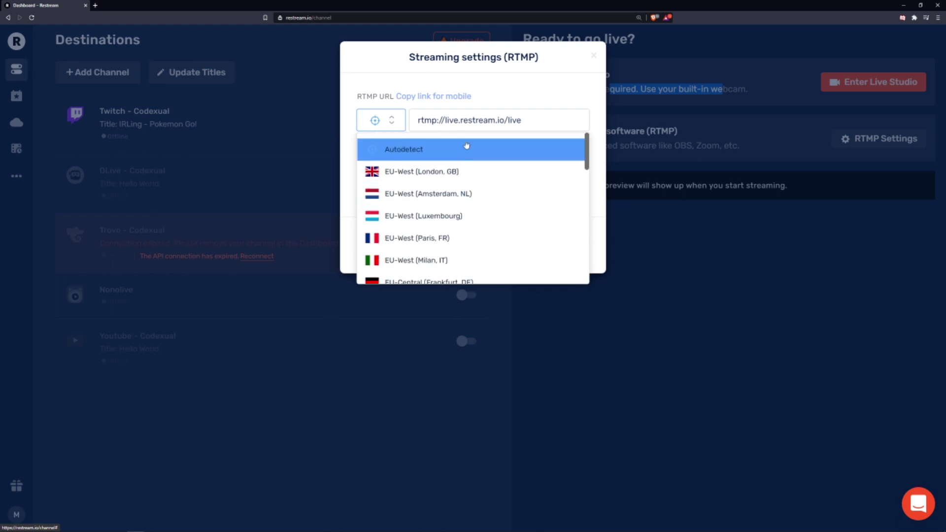
{"action": "left_click", "coordinate": [505, 98]}
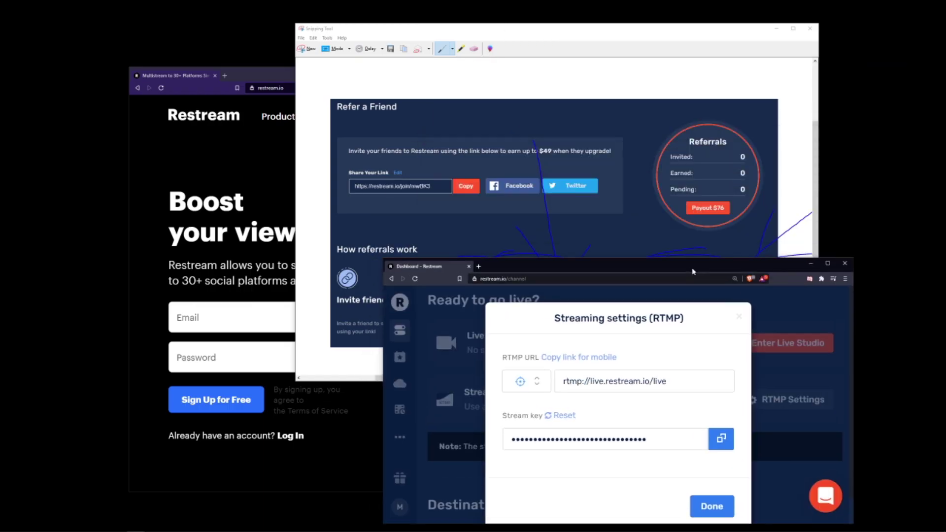
Switch to OBS, place its window beside the Restream RTMP settings, and open the stream settings.
{"action": "left_click", "coordinate": [198, 525]}
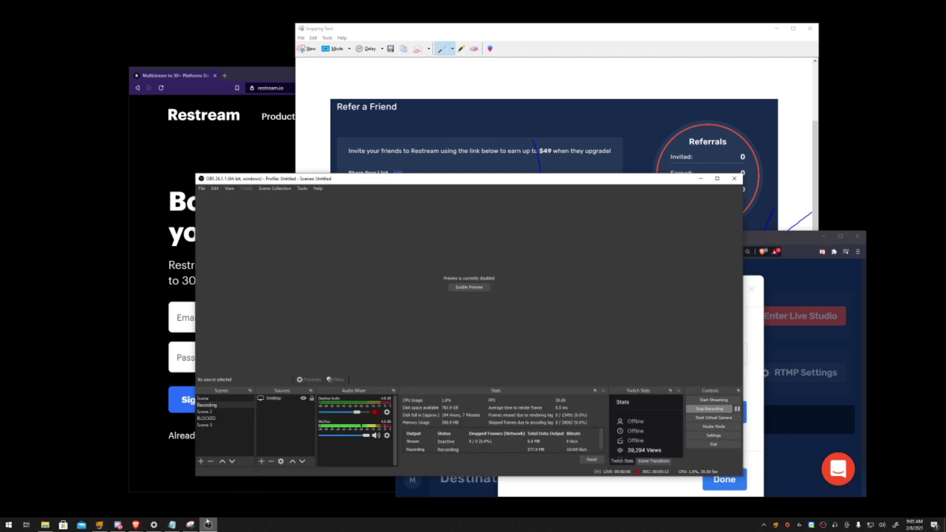
{"action": "left_click_drag", "start_coordinate": [270, 181], "coordinate": [117, 110]}
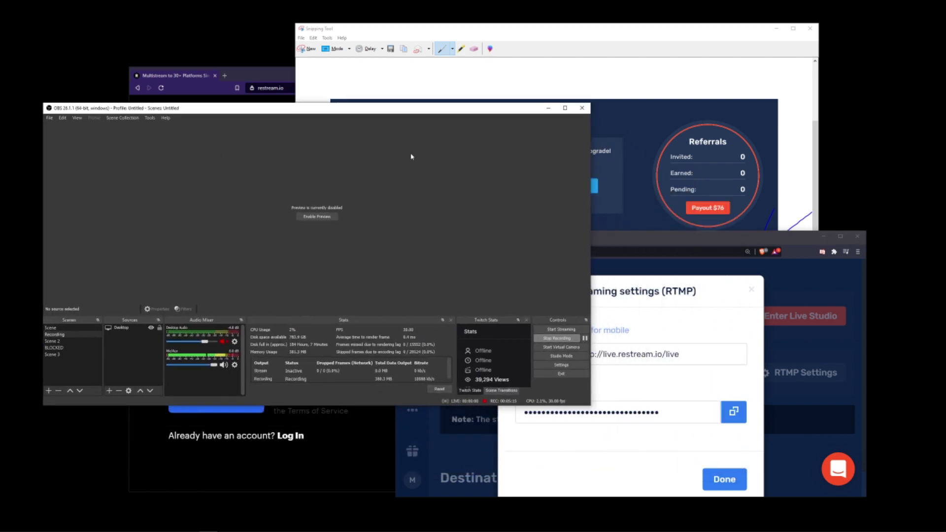
{"action": "left_click", "coordinate": [547, 365]}
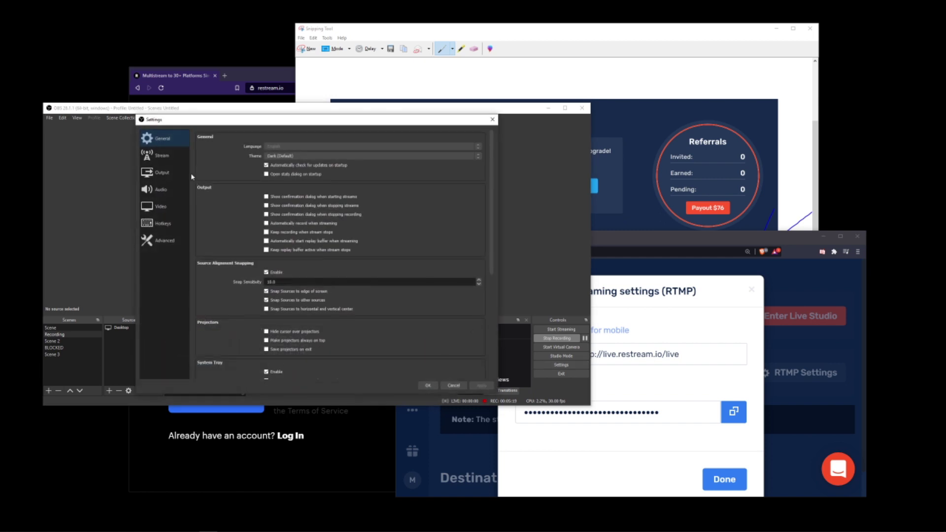
{"action": "left_click", "coordinate": [165, 158]}
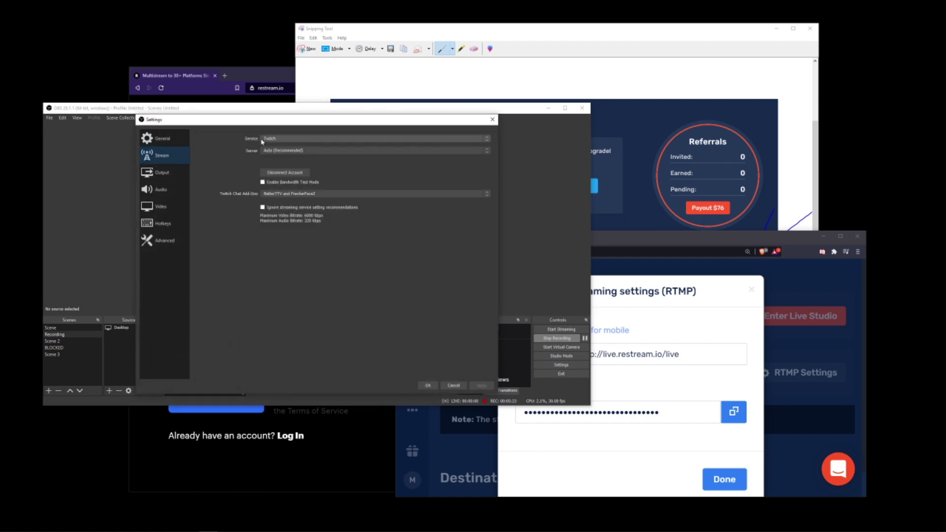
Select Restream.io as the streaming service and choose to connect with a stream key.
{"action": "left_click", "coordinate": [275, 139]}
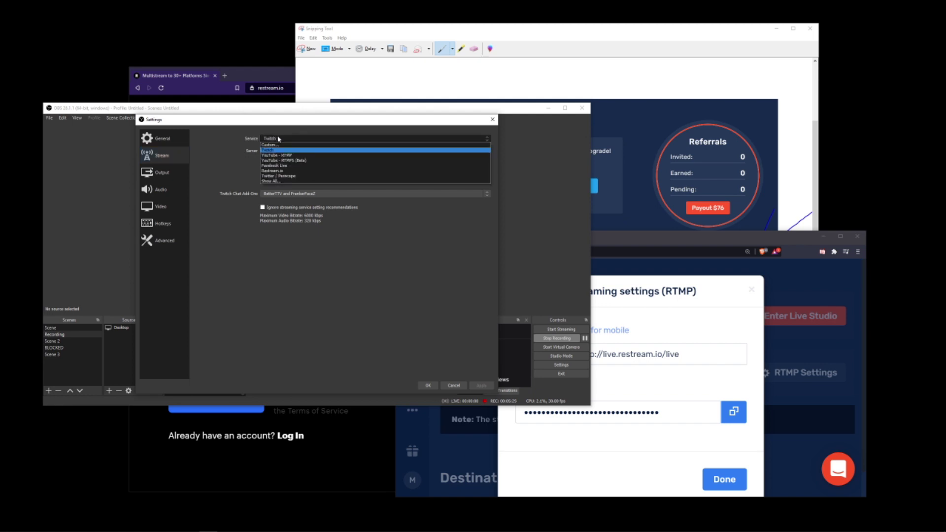
{"action": "left_click", "coordinate": [266, 171]}
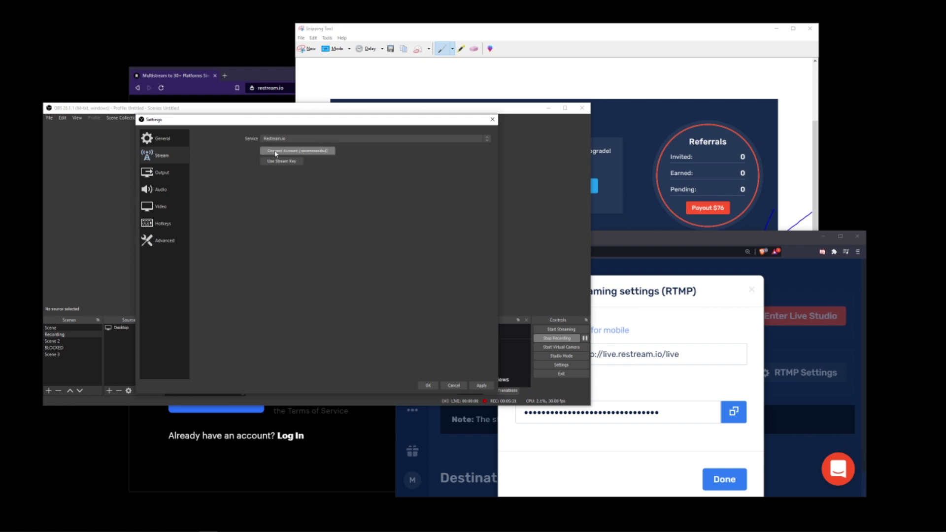
{"action": "left_click", "coordinate": [277, 161]}
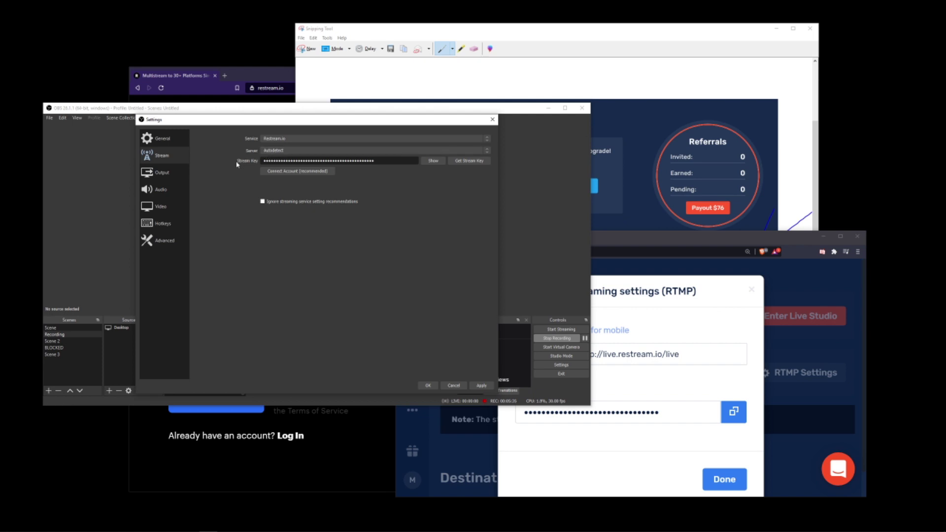
Look through the server locations offered for Restream.io and the list of streaming services without changing either.
{"action": "left_click", "coordinate": [266, 150]}
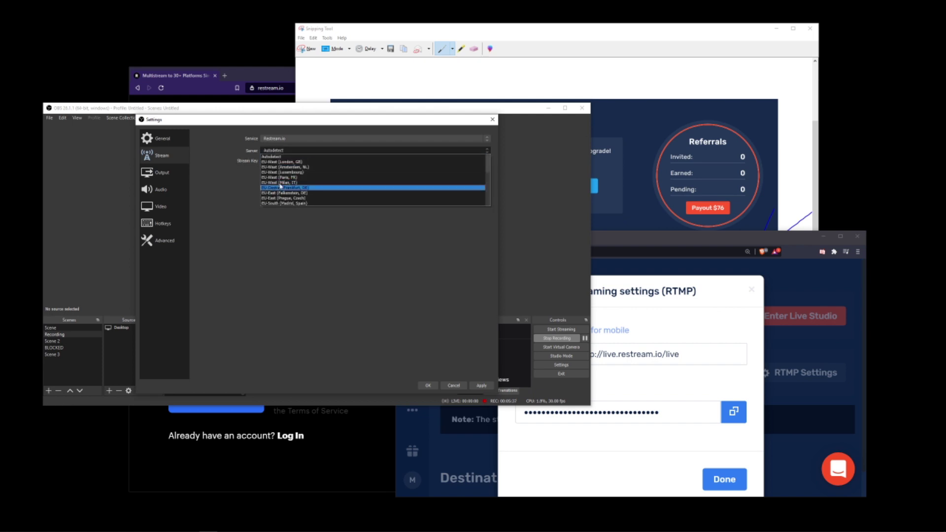
{"action": "left_click", "coordinate": [219, 191]}
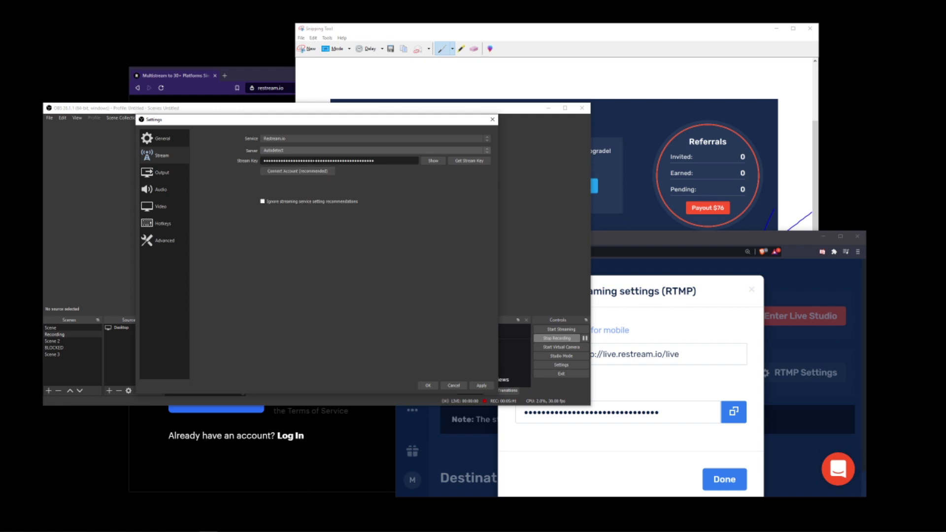
{"action": "left_click", "coordinate": [284, 150]}
{"action": "left_click", "coordinate": [281, 138]}
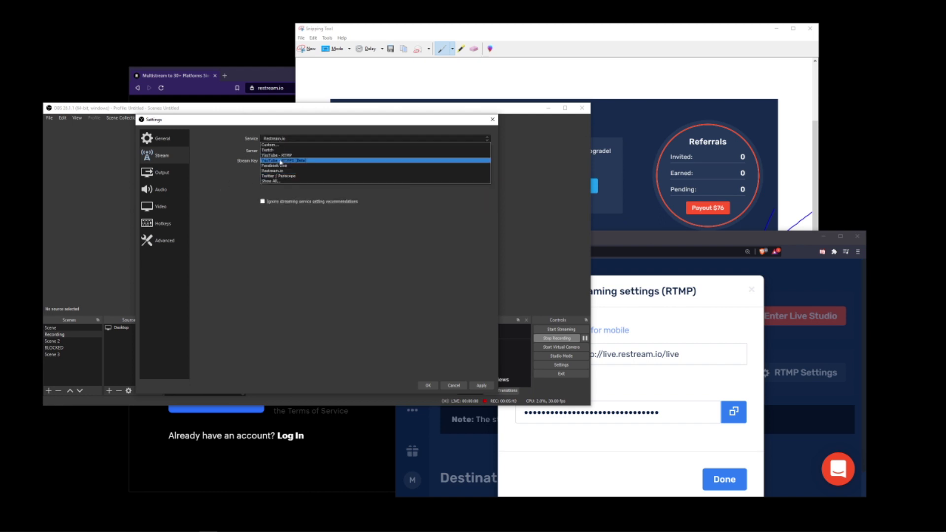
{"action": "left_click", "coordinate": [220, 166]}
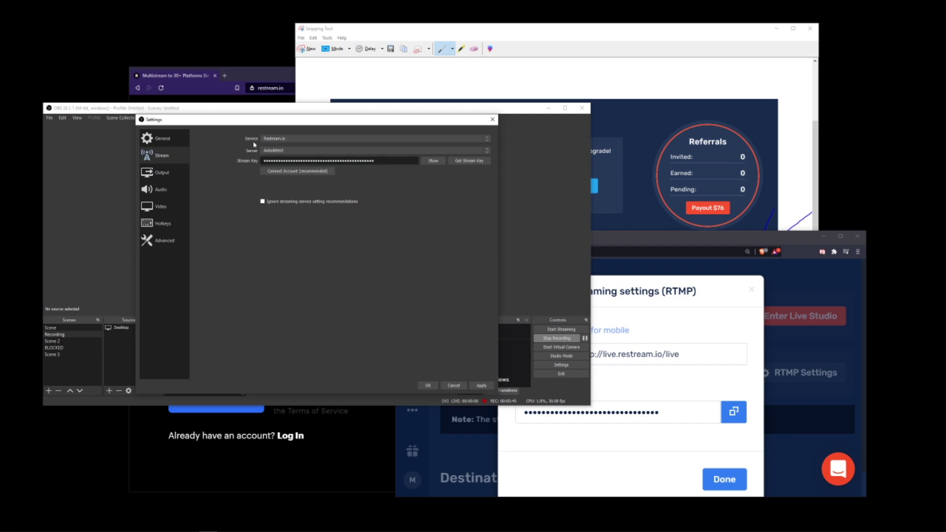
Try the Custom streaming service, compare its server and stream key fields with Restream's RTMP settings, and discard the changes.
{"action": "left_click", "coordinate": [268, 140]}
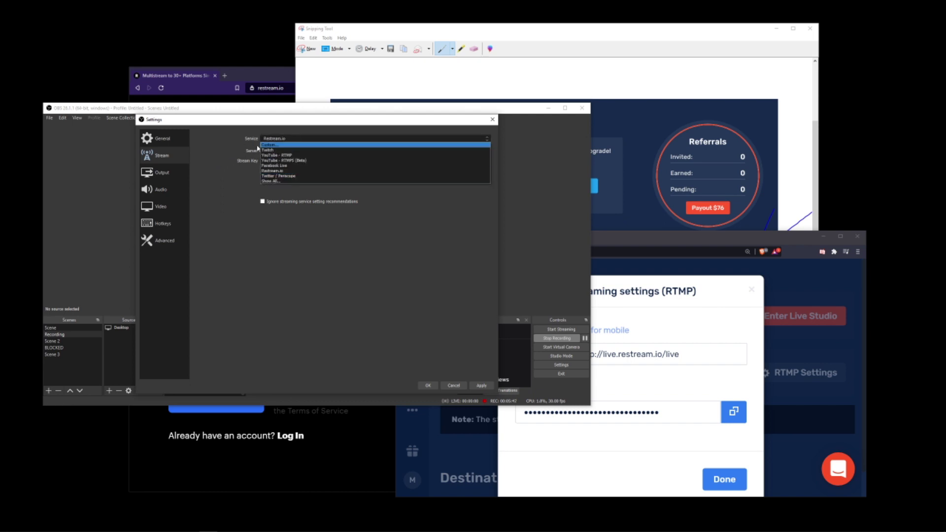
{"action": "left_click", "coordinate": [267, 145]}
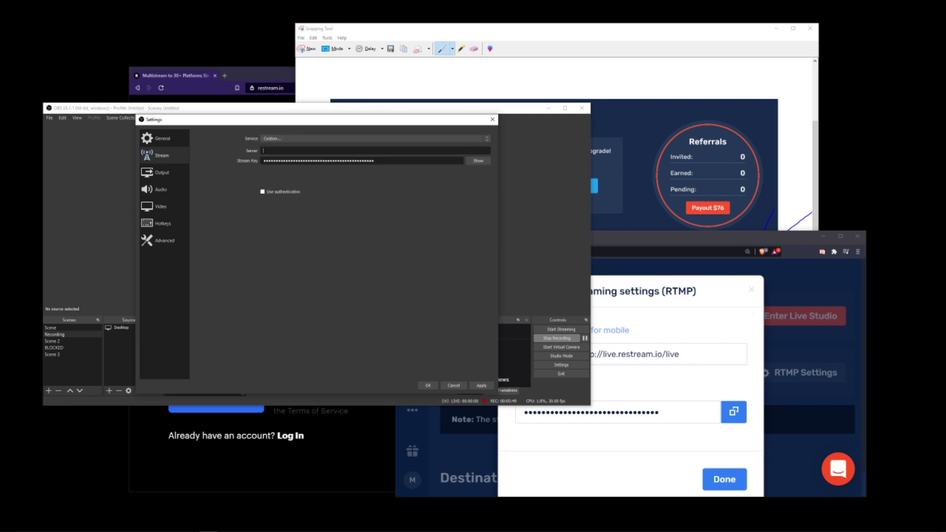
{"action": "left_click", "coordinate": [611, 267]}
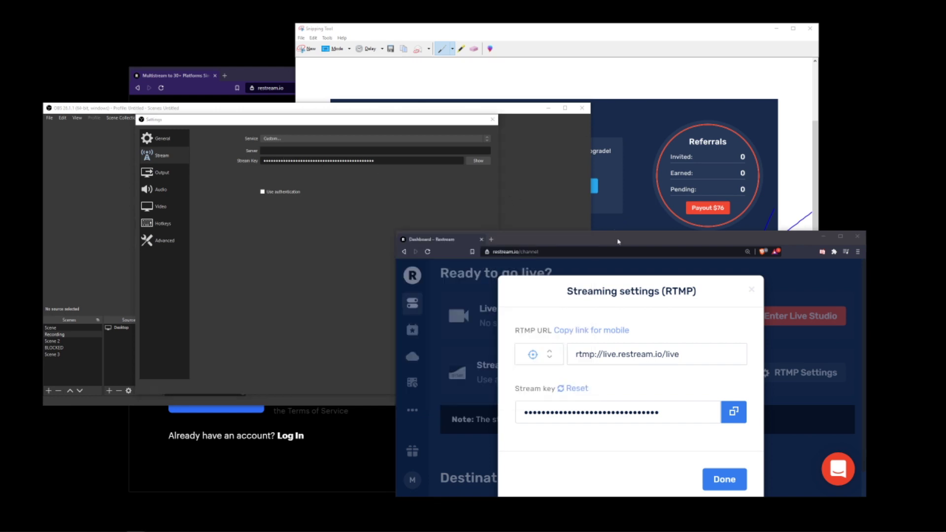
{"action": "left_click", "coordinate": [212, 183]}
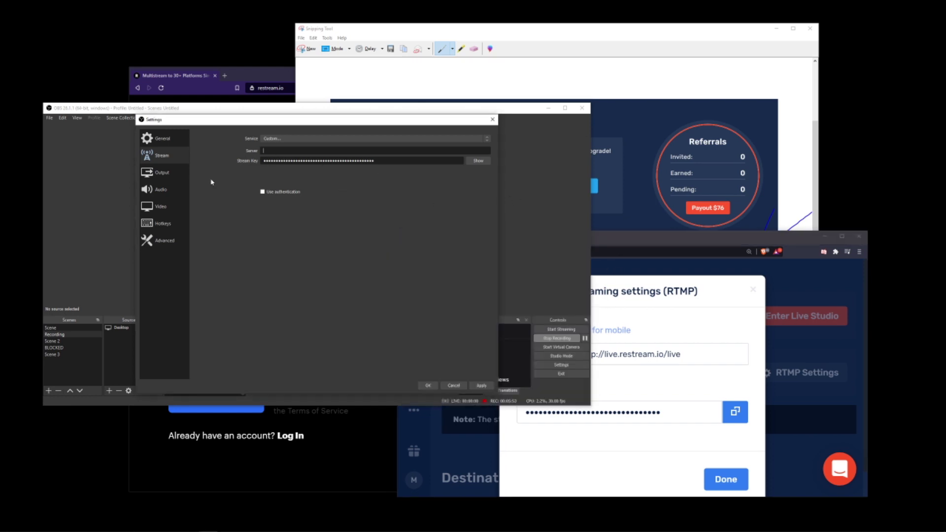
{"action": "left_click", "coordinate": [454, 386]}
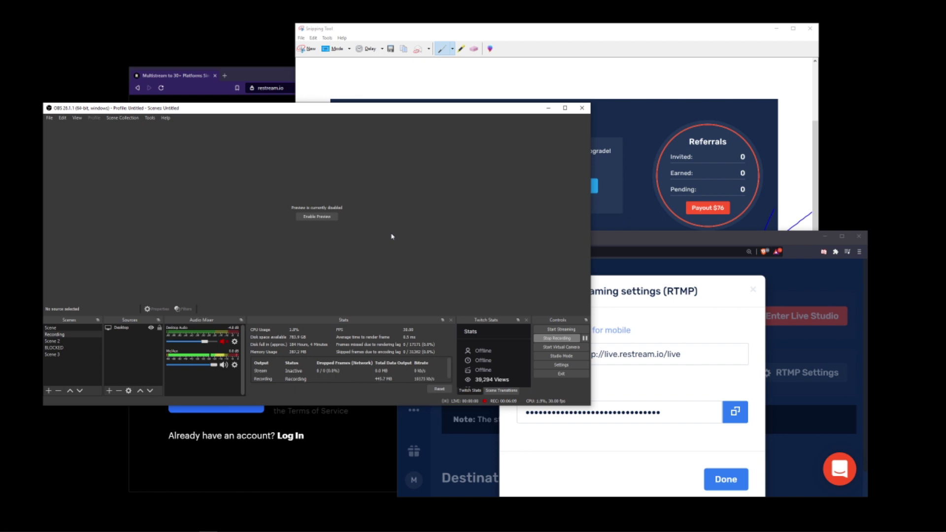
Bring the Restream Chat page into view at full size and open the chat in the browser.
{"action": "left_click_drag", "start_coordinate": [611, 237], "coordinate": [945, 222]}
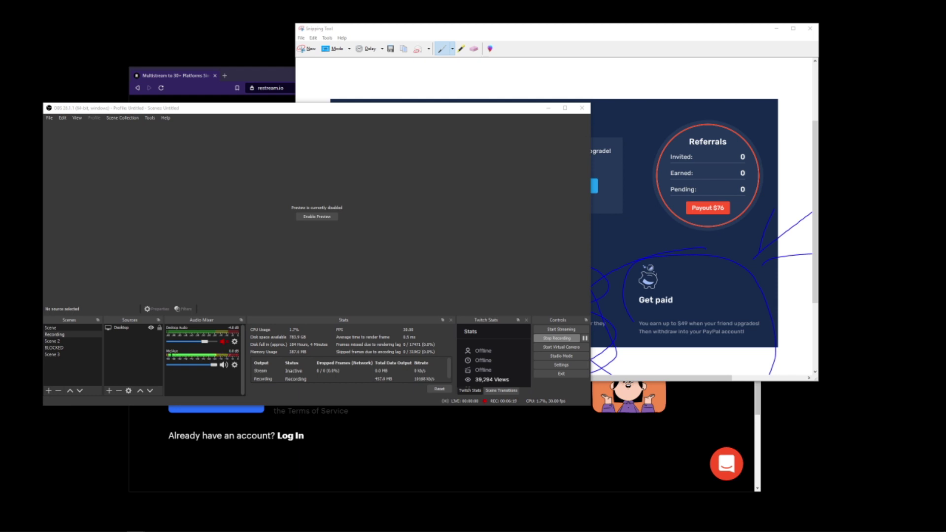
{"action": "left_click_drag", "start_coordinate": [945, 66], "coordinate": [390, 110]}
{"action": "double_click", "coordinate": [391, 111]}
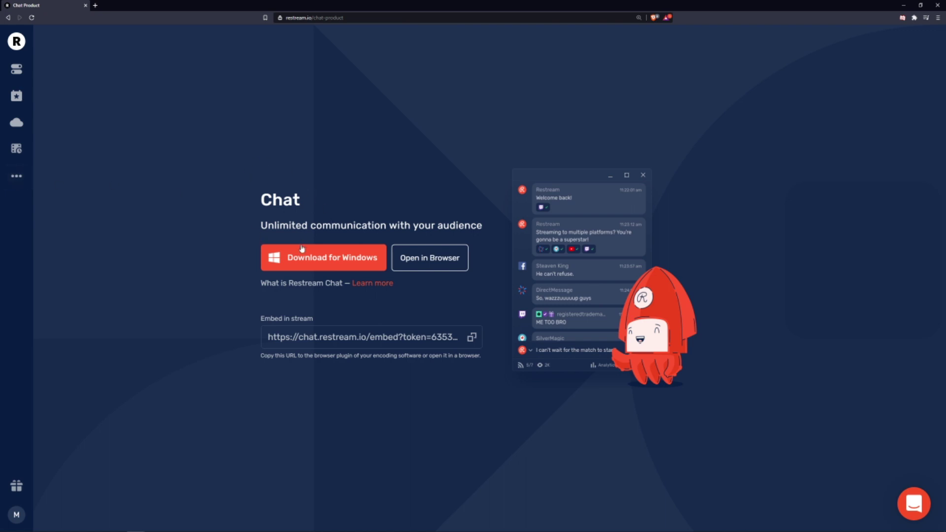
{"action": "left_click", "coordinate": [428, 263]}
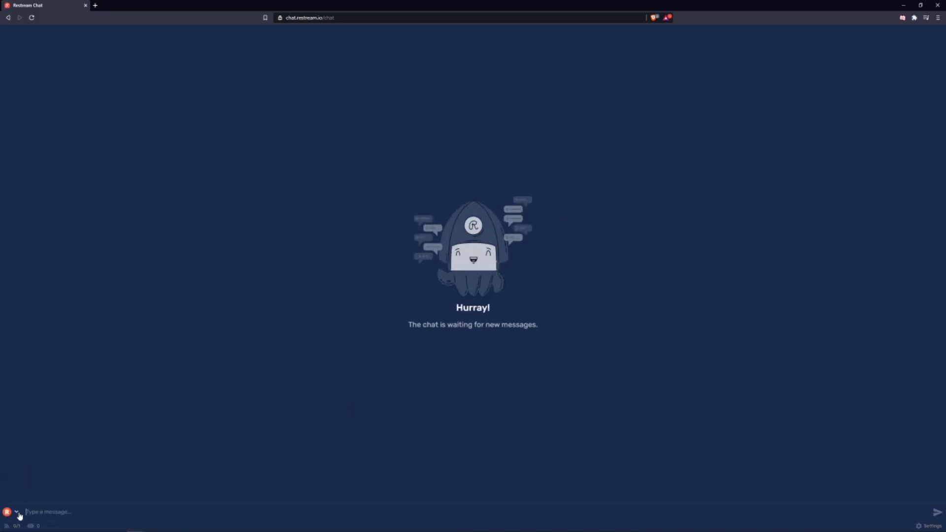
Examine the chat's connected channels and their viewer count, and close the channel overview.
{"action": "left_click", "coordinate": [16, 526]}
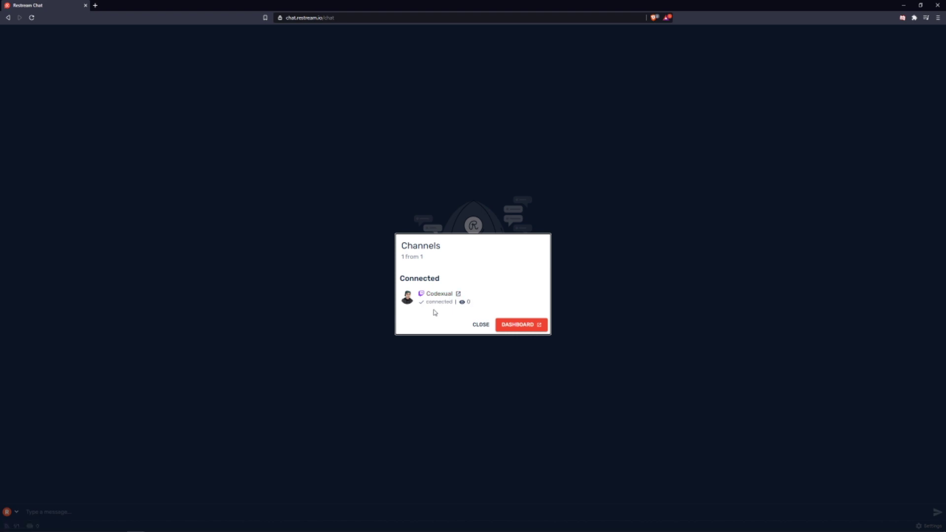
{"action": "double_click", "coordinate": [469, 302]}
{"action": "left_click", "coordinate": [481, 325]}
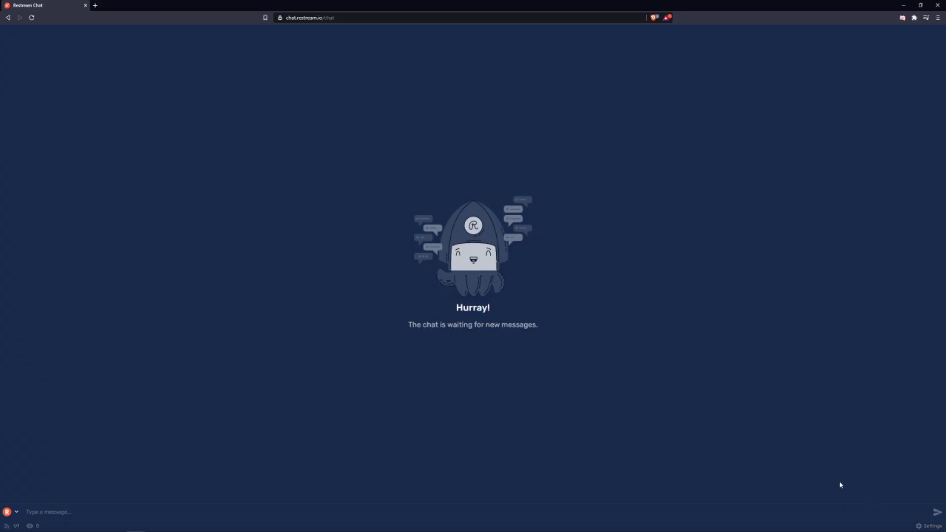
Open the chat's Appearance settings and try out the Compact mode, Show viewer counter and Colorized author names options.
{"action": "left_click", "coordinate": [930, 526]}
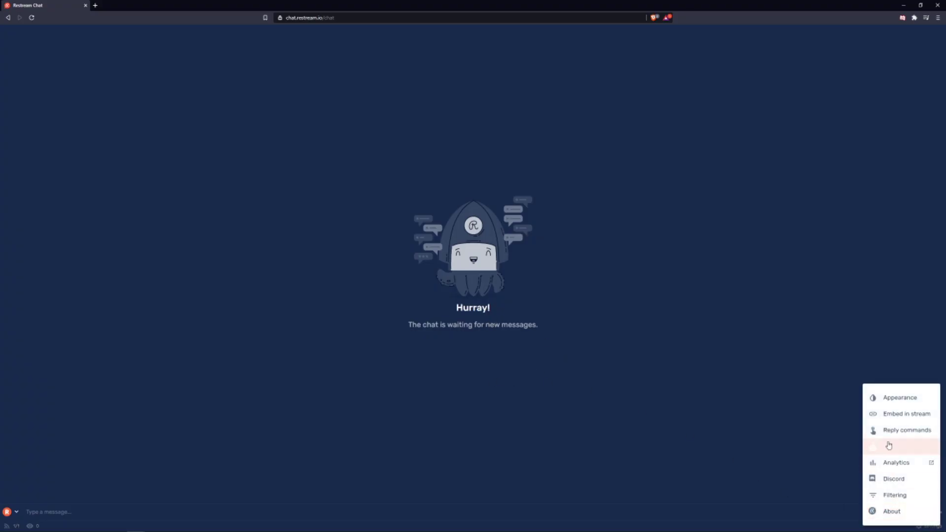
{"action": "left_click", "coordinate": [898, 406]}
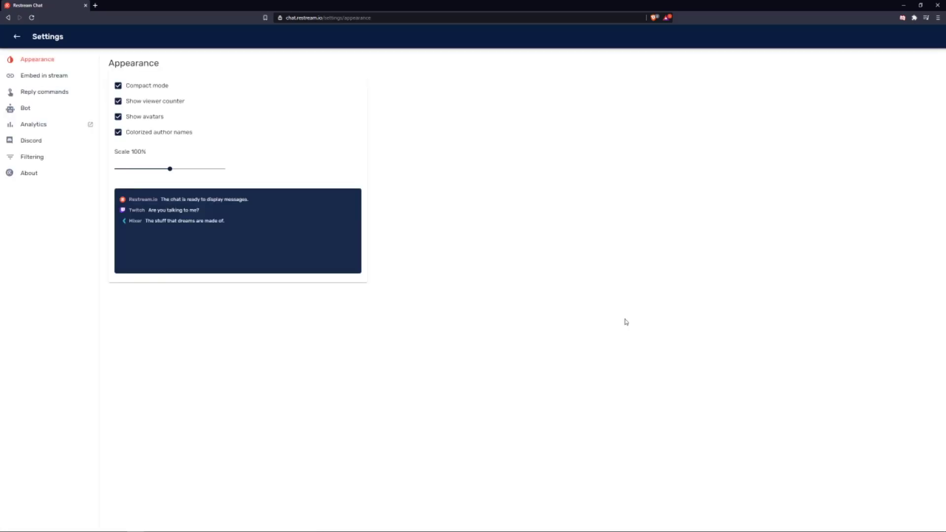
{"action": "left_click", "coordinate": [118, 86]}
{"action": "left_click", "coordinate": [118, 86]}
{"action": "left_click", "coordinate": [118, 102]}
{"action": "left_click", "coordinate": [118, 133]}
{"action": "left_click", "coordinate": [119, 136]}
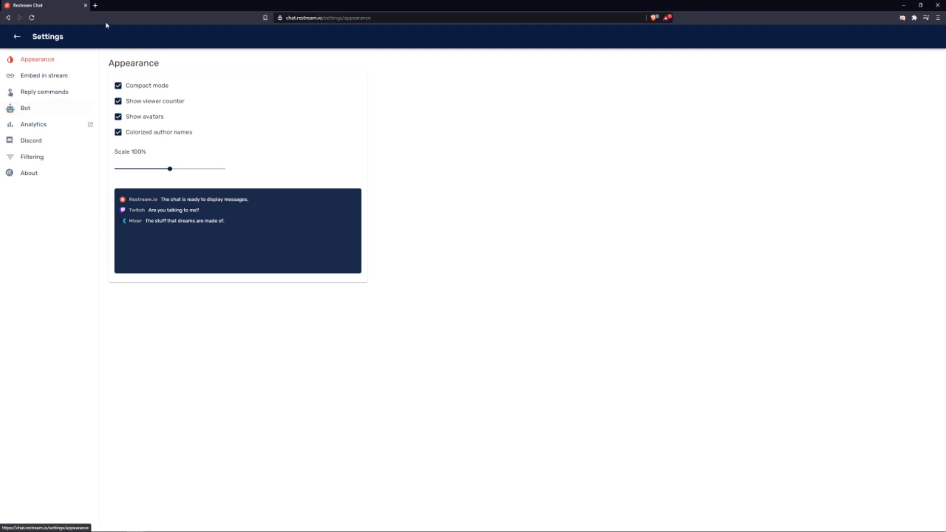
Bring the chat's Bot settings into view at full size and examine the Relay mode option.
{"action": "left_click_drag", "start_coordinate": [124, 6], "coordinate": [0, 102]}
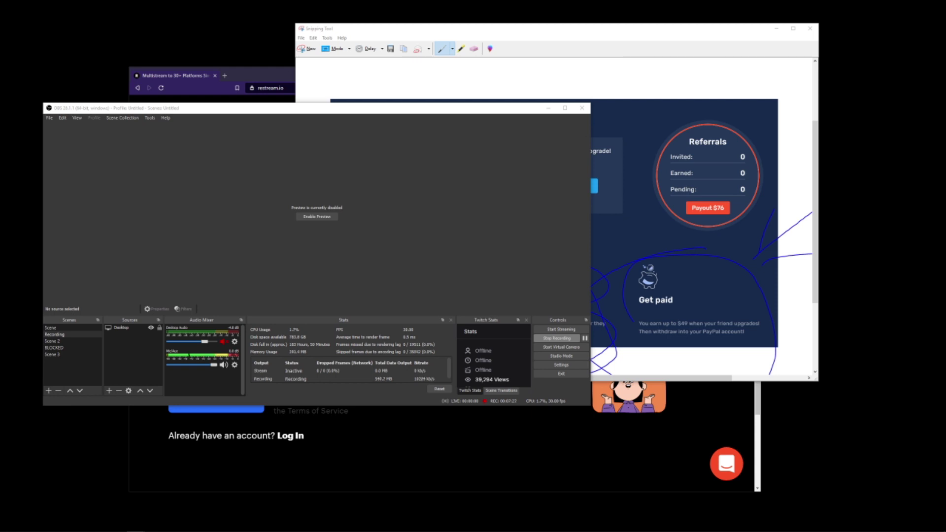
{"action": "left_click_drag", "start_coordinate": [945, 117], "coordinate": [431, 117]}
{"action": "double_click", "coordinate": [432, 117]}
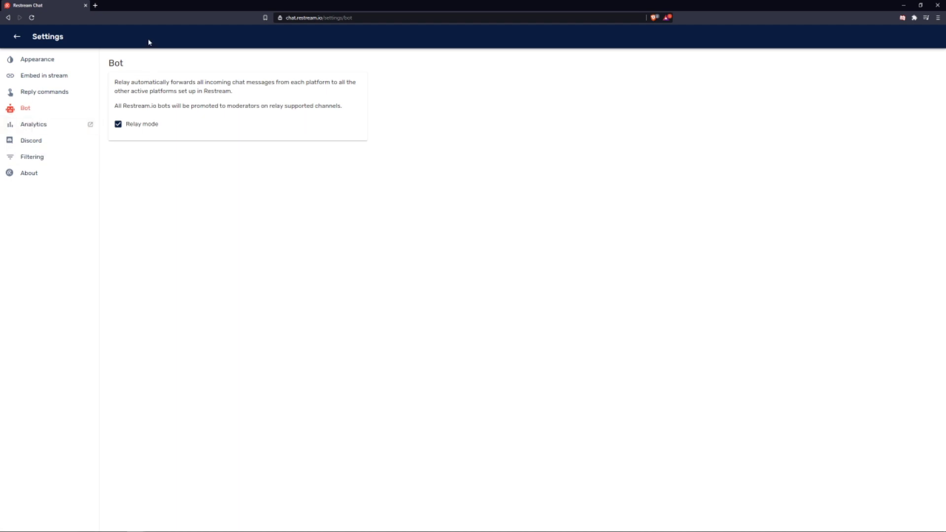
Move the Restream Chat window aside, bring OBS to the front, and maximize it.
{"action": "left_click_drag", "start_coordinate": [153, 7], "coordinate": [283, 257]}
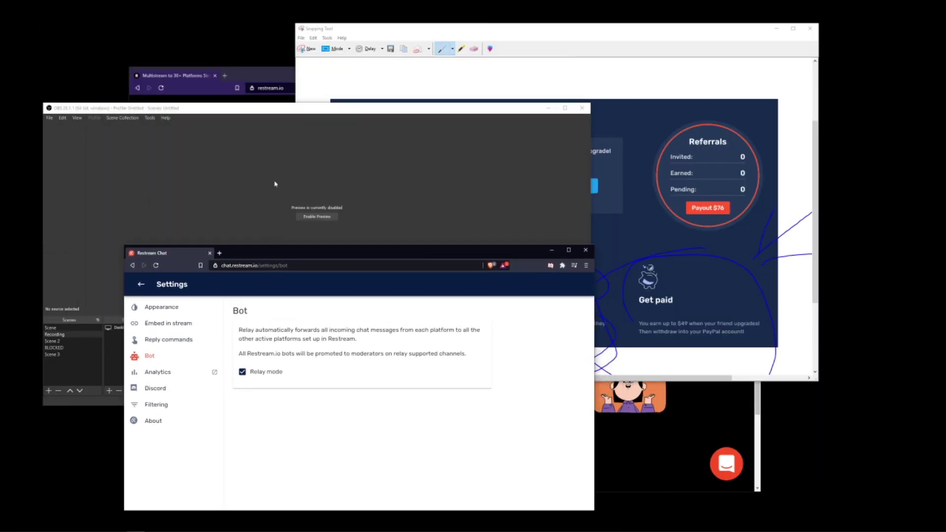
{"action": "left_click_drag", "start_coordinate": [224, 109], "coordinate": [297, 103]}
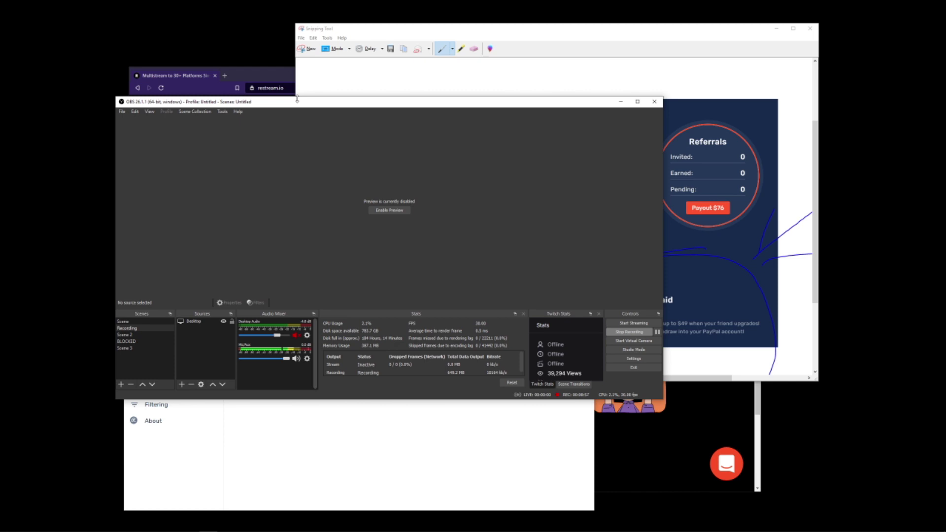
{"action": "double_click", "coordinate": [251, 103]}
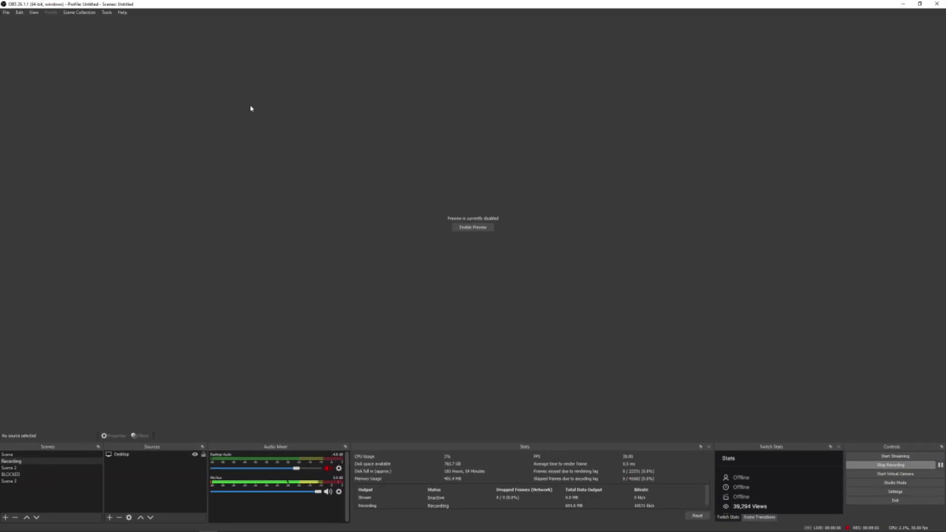